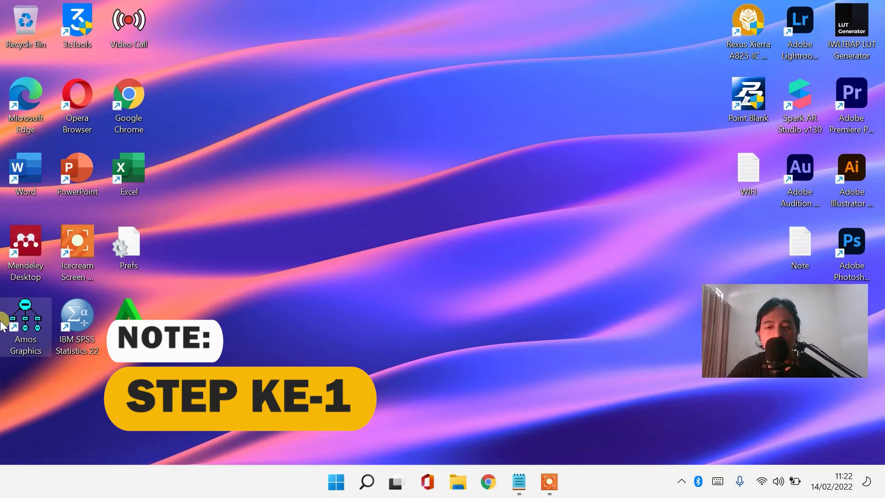
# Search Windows for cmd and open Command Prompt as administrator
pyautogui.click(368, 482)
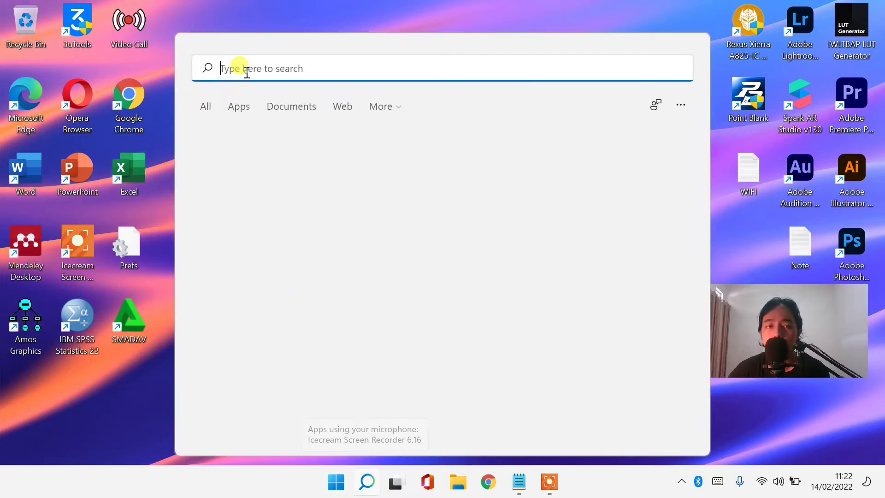
pyautogui.write('v')
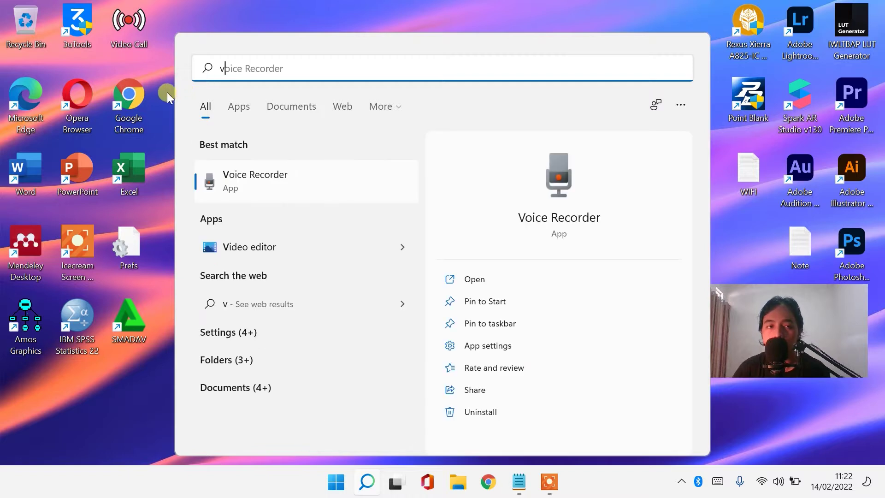
pyautogui.press('BackSpace')
pyautogui.write('c')
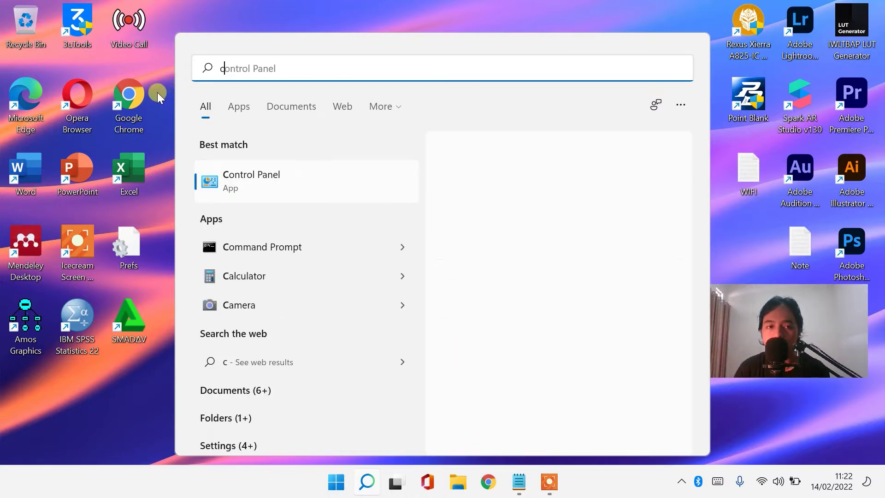
pyautogui.write('md')
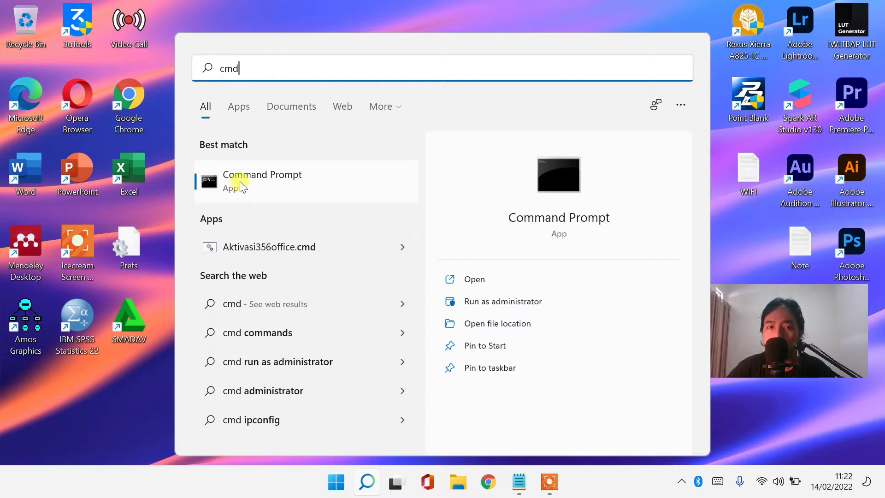
pyautogui.click(517, 304)
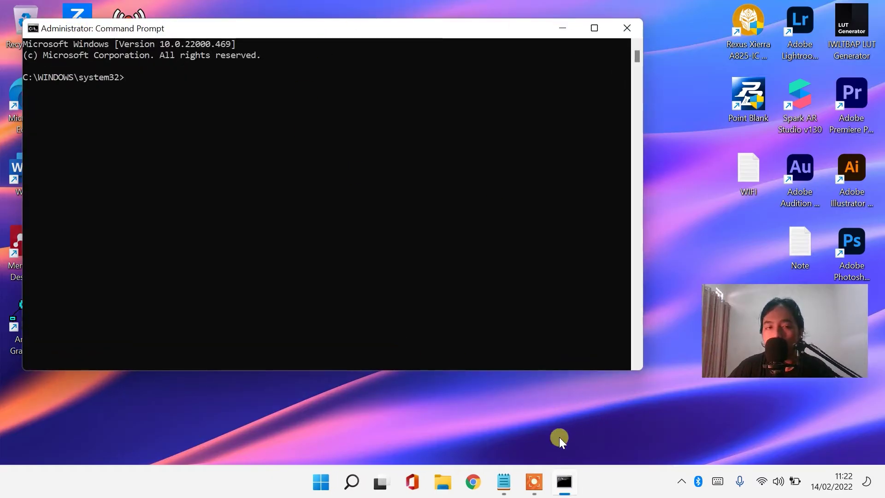
# Copy the command "NETSH INT IP RESET C:\RESERLOG. TXT" from the Notepad note and run it in Command Prompt
pyautogui.click(504, 482)
pyautogui.moveTo(411, 166); pyautogui.dragTo(614, 138)
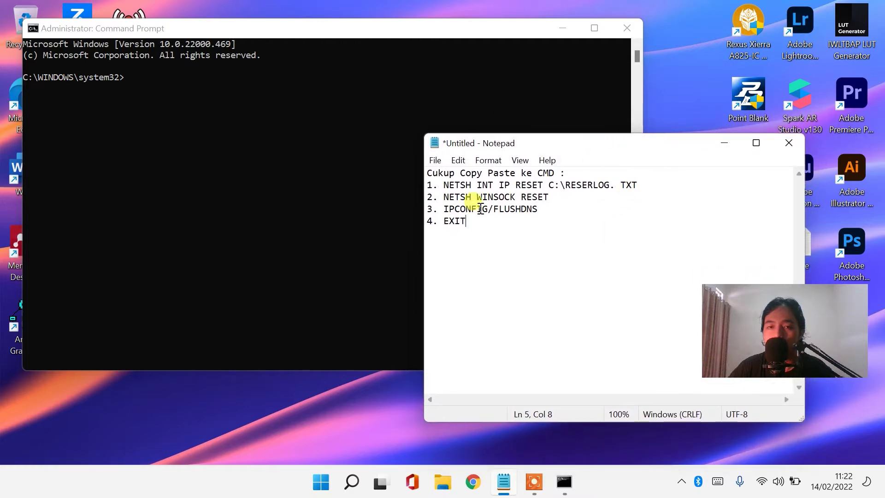
pyautogui.moveTo(645, 184); pyautogui.dragTo(442, 185)
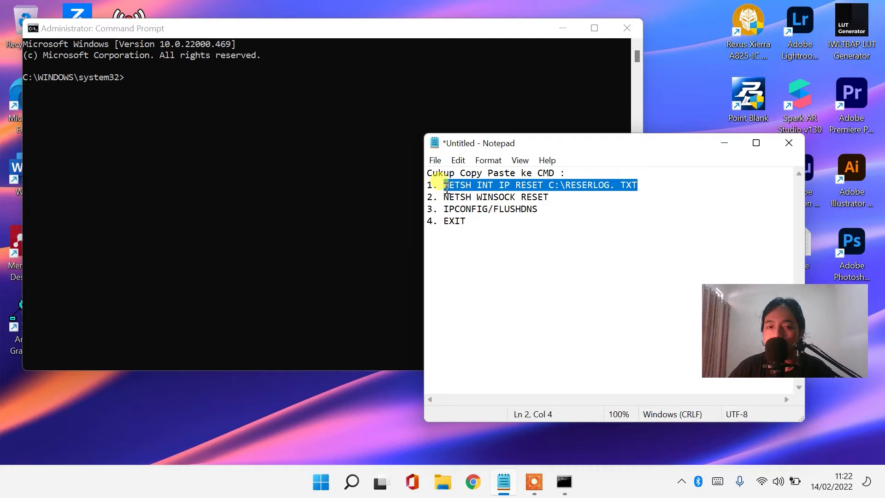
pyautogui.rightClick(472, 184)
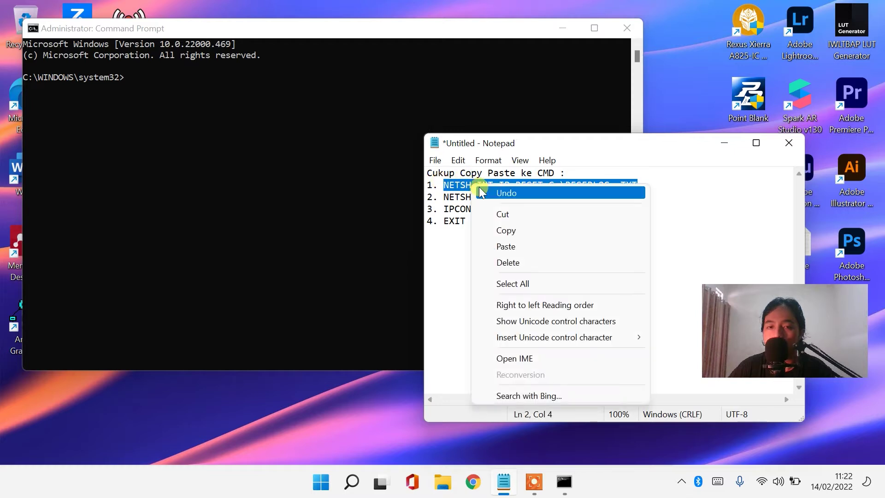
pyautogui.click(507, 230)
pyautogui.click(145, 78)
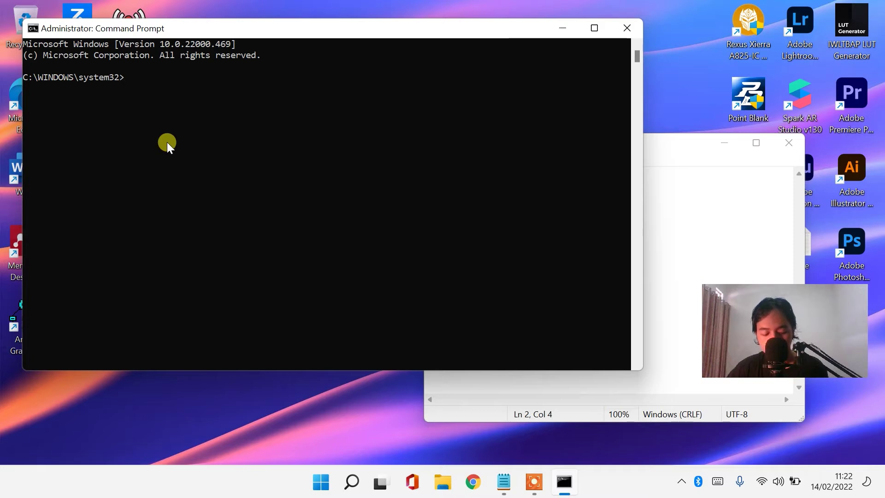
pyautogui.write('NETSH INT IP RESET C:\\RESERLOG. TXT')
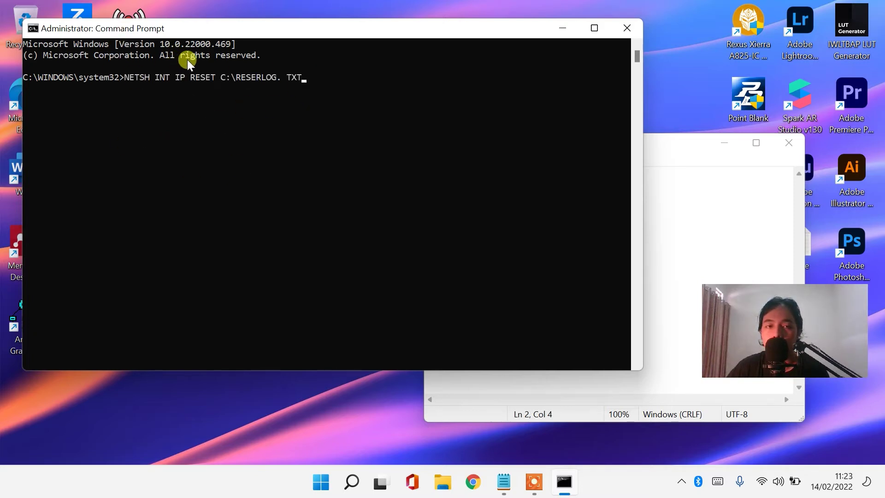
pyautogui.press('Return')
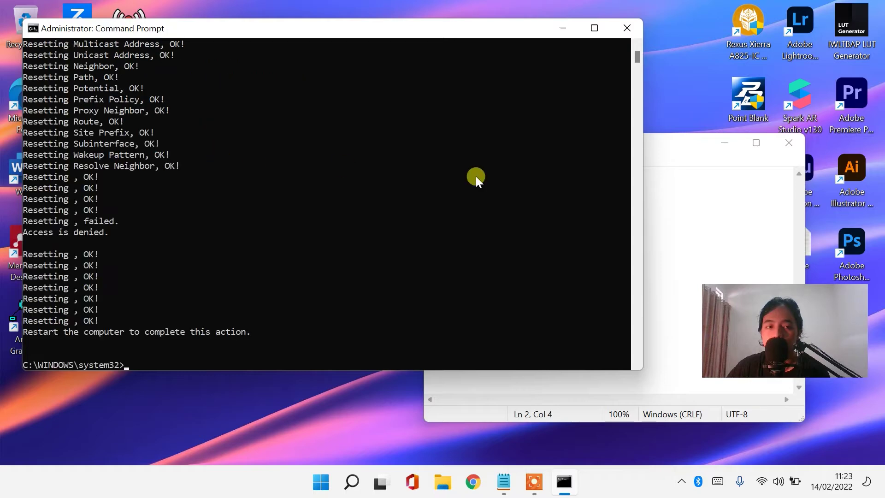
# Copy "NETSH WINSOCK RESET" from the Notepad note and run it in Command Prompt
pyautogui.click(677, 144)
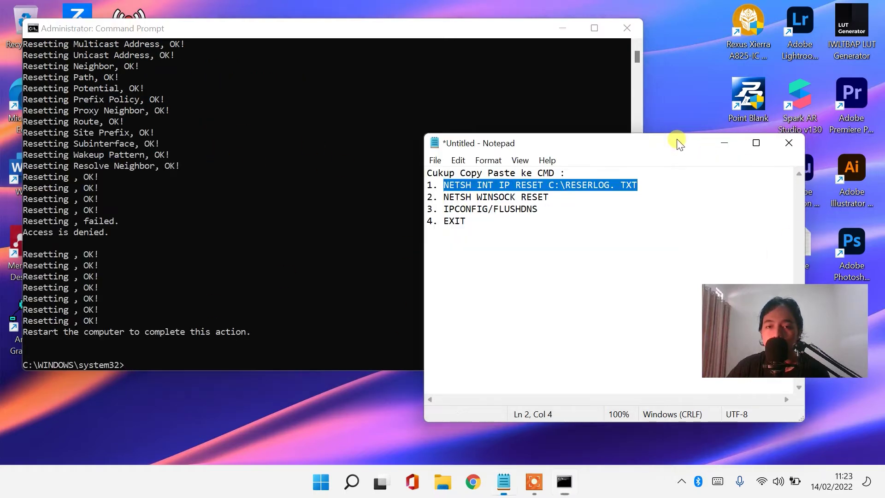
pyautogui.moveTo(550, 197); pyautogui.dragTo(456, 198)
pyautogui.rightClick(456, 199)
pyautogui.click(479, 244)
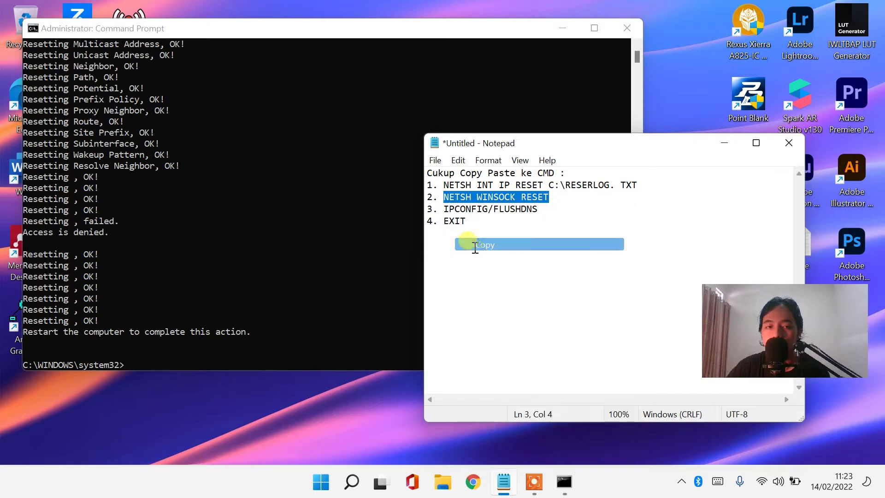
pyautogui.click(122, 362)
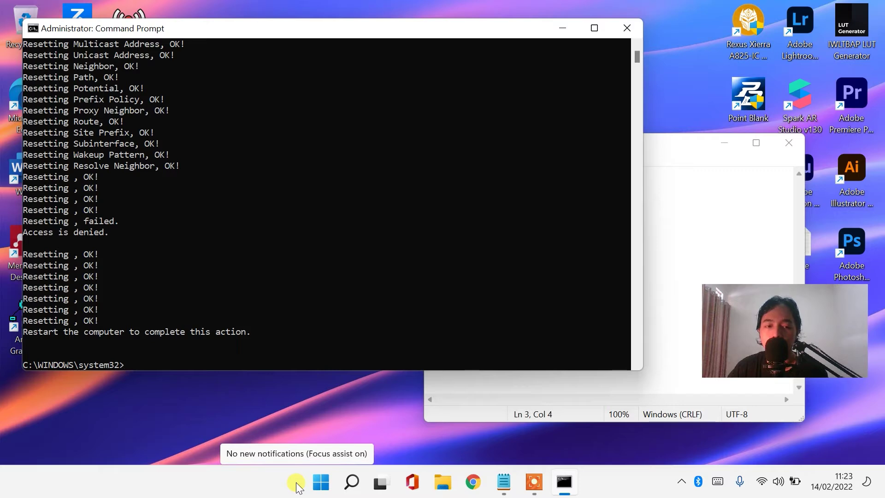
pyautogui.hotkey('ctrl', 'v')
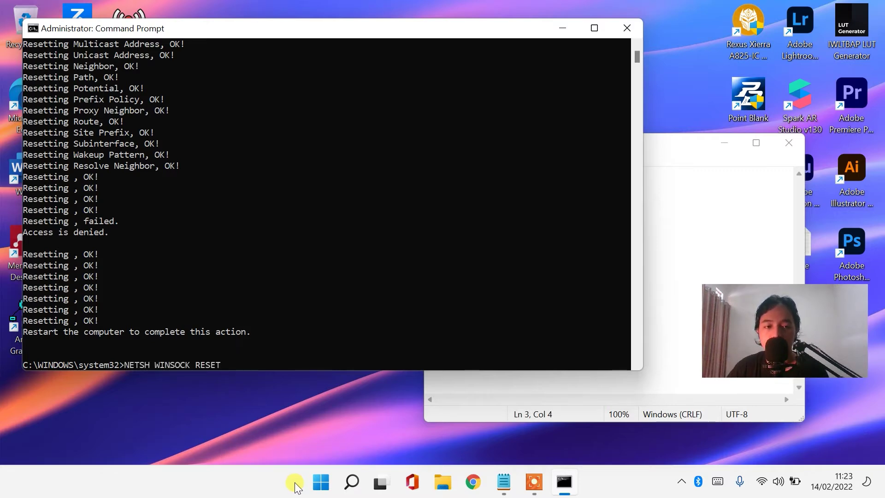
pyautogui.press('Return')
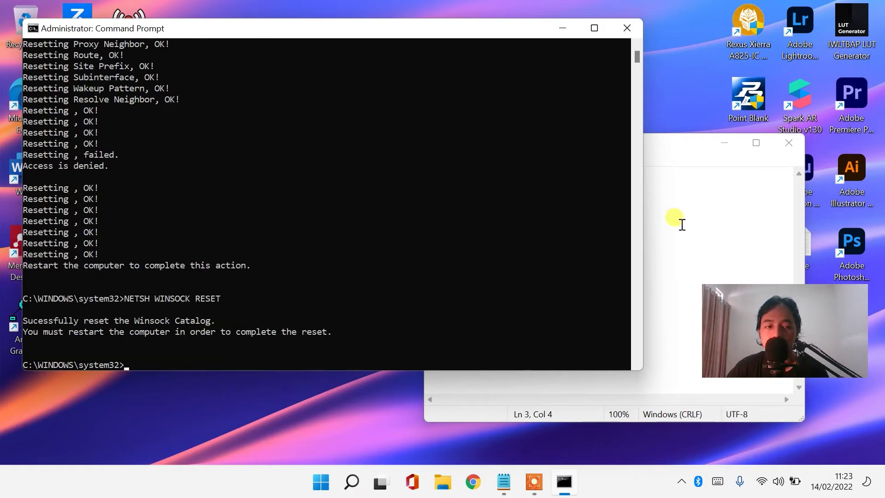
# Copy "IPCONFIG/FLUSHDNS" from the Notepad note and run it in Command Prompt
pyautogui.click(694, 185)
pyautogui.moveTo(549, 210); pyautogui.dragTo(444, 210)
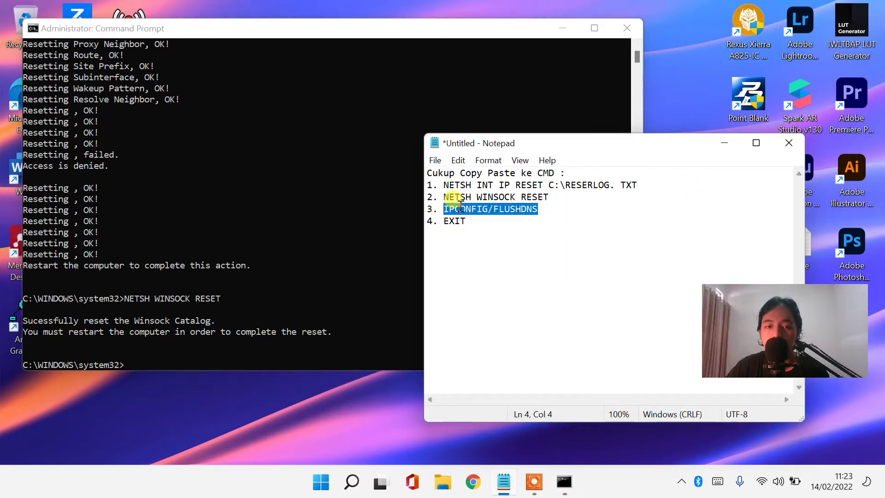
pyautogui.rightClick(460, 206)
pyautogui.click(489, 250)
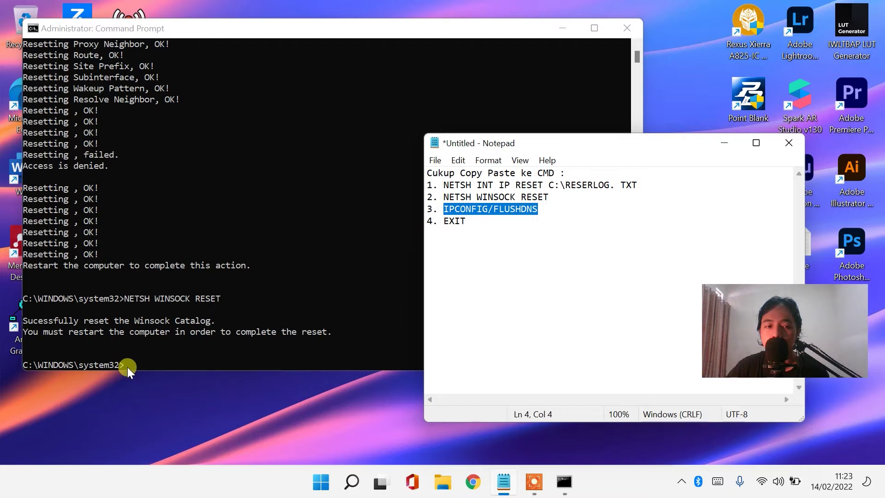
pyautogui.click(127, 367)
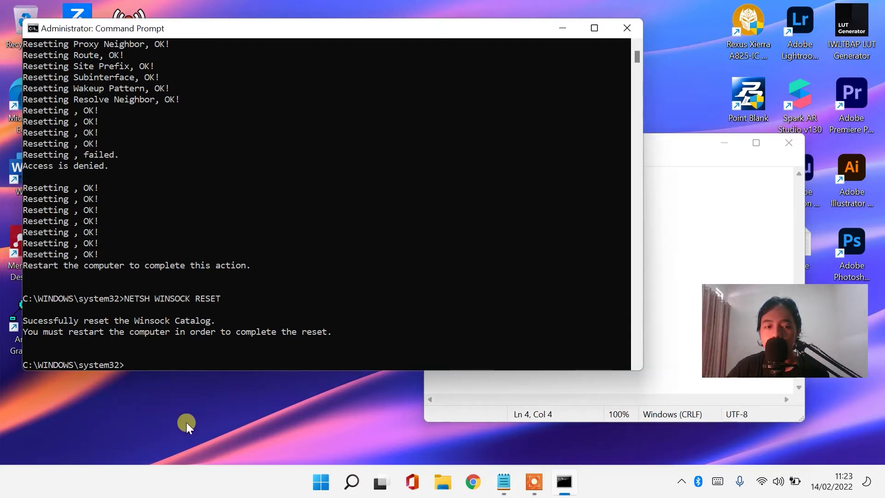
pyautogui.hotkey('ctrl', 'v')
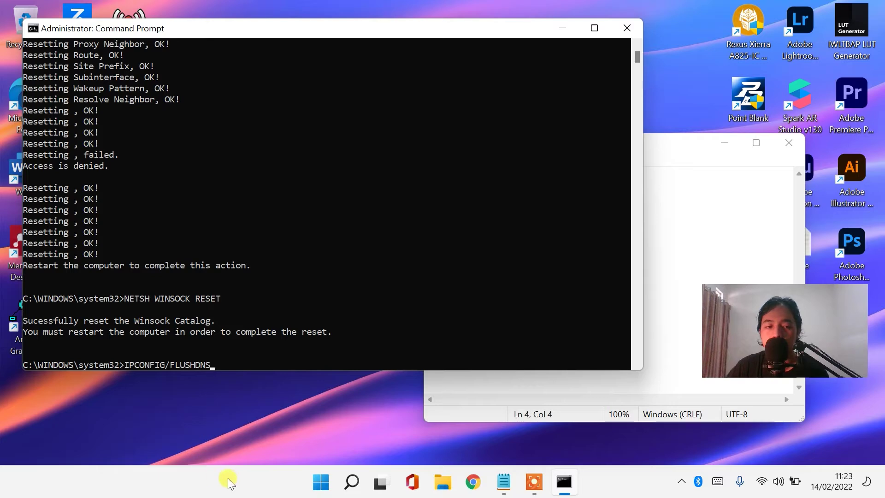
pyautogui.press('Return')
# Copy "EXIT" from the Notepad note, run it to end the Command Prompt session, and minimize Notepad
pyautogui.click(671, 233)
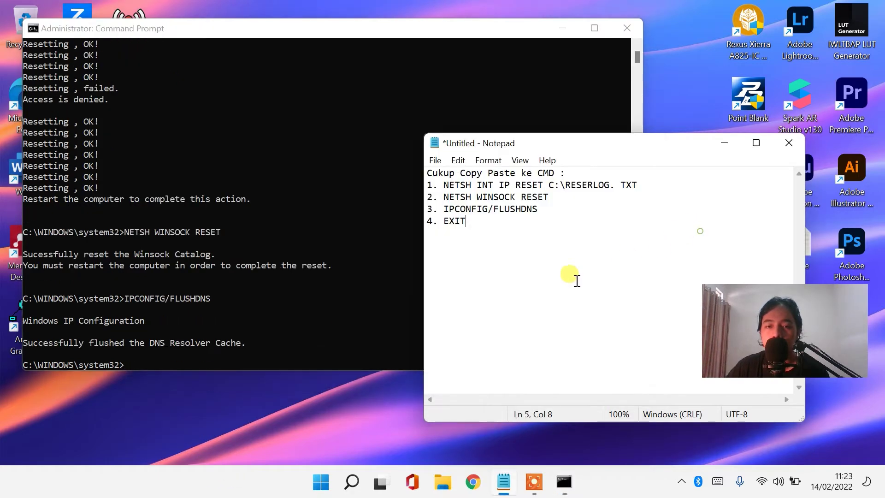
pyautogui.moveTo(479, 227); pyautogui.dragTo(443, 223)
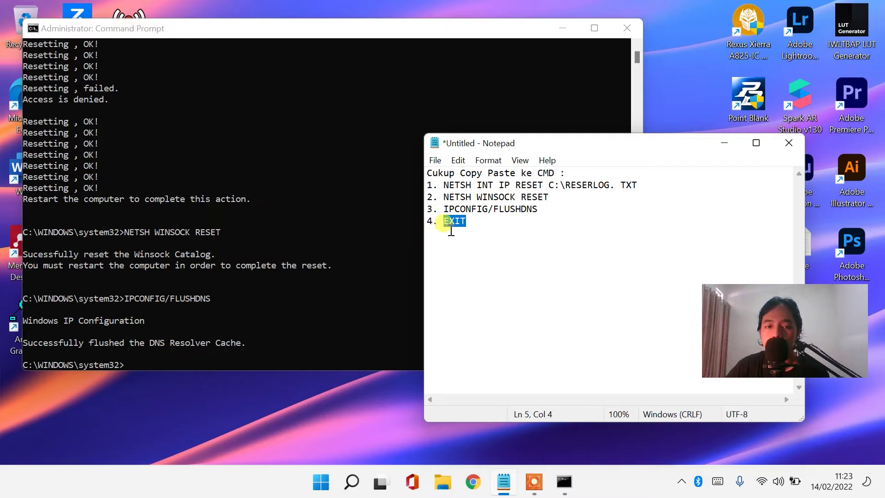
pyautogui.rightClick(456, 222)
pyautogui.click(481, 269)
pyautogui.click(124, 366)
pyautogui.hotkey('ctrl', 'v')
pyautogui.press('Return')
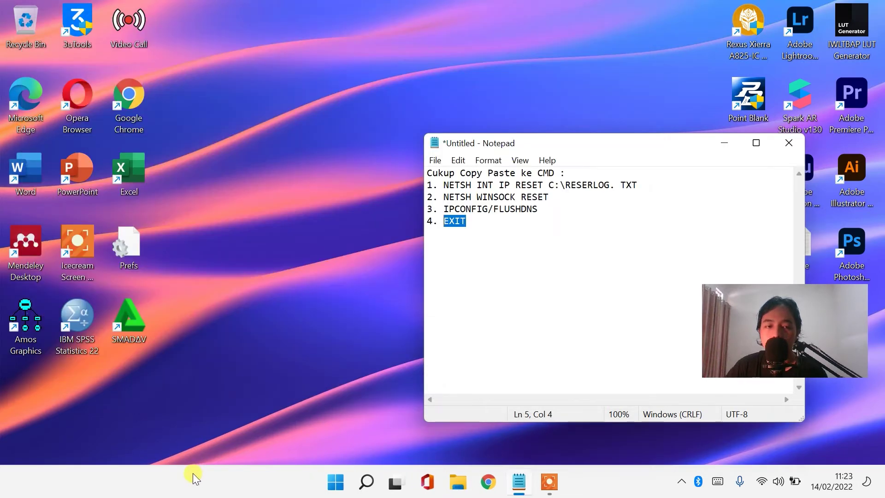
pyautogui.click(725, 144)
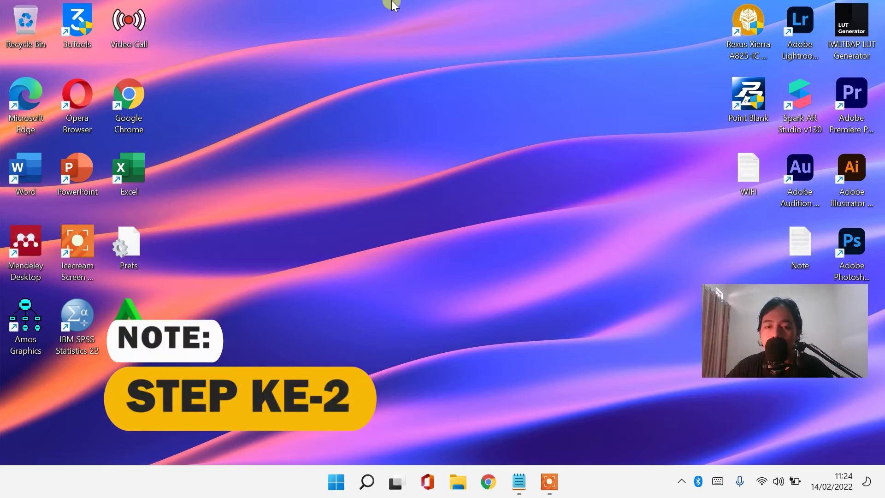
# Open the Network reset page within the advanced network settings of Windows Settings
pyautogui.rightClick(439, 209)
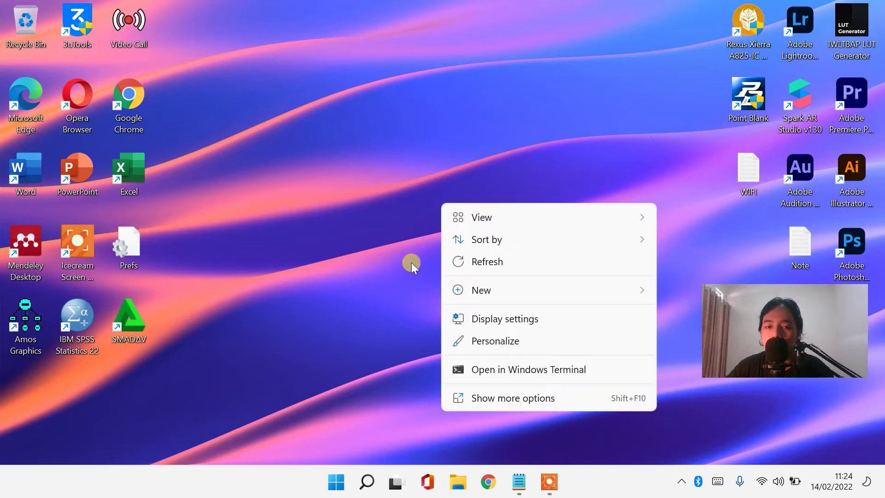
pyautogui.click(507, 347)
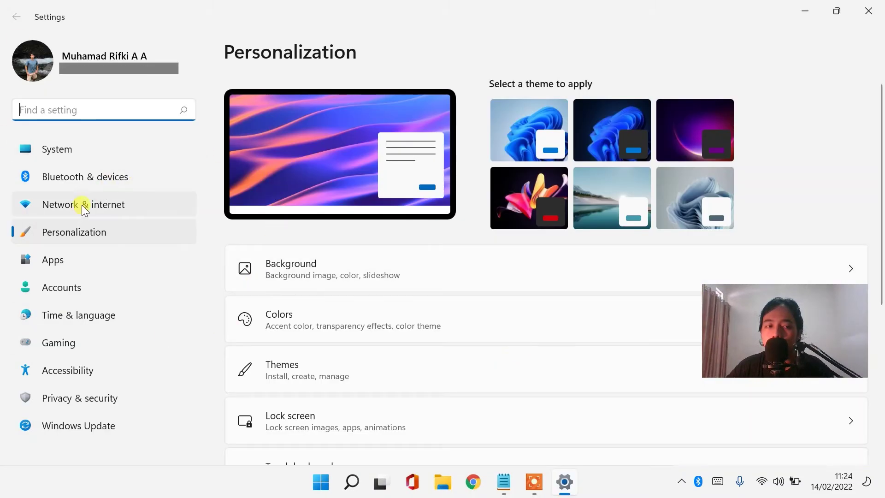
pyautogui.click(98, 204)
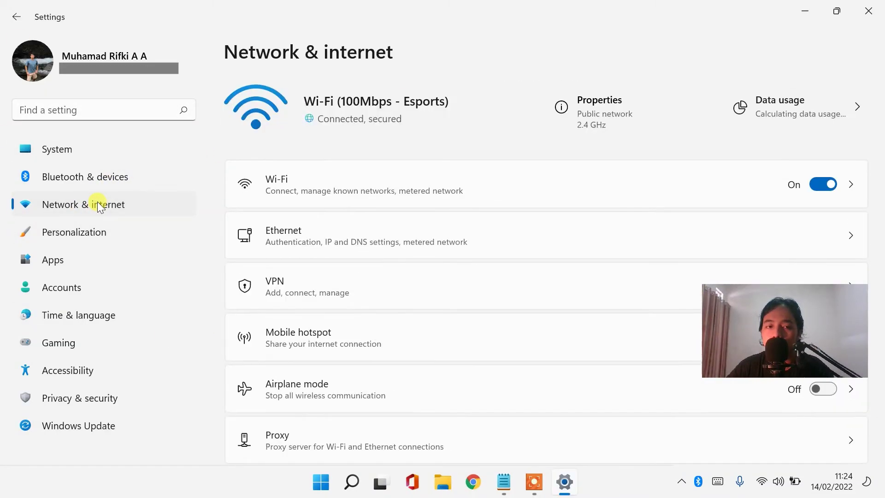
pyautogui.scroll(-5, 474, 234)
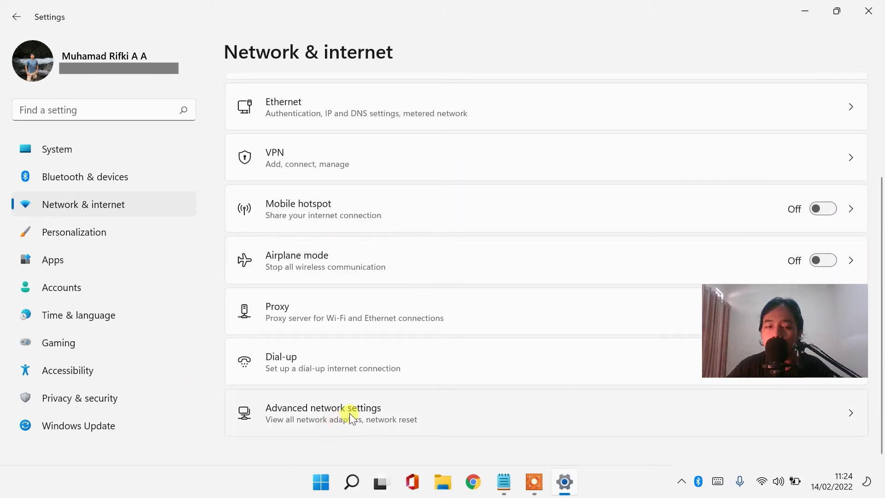
pyautogui.click(351, 417)
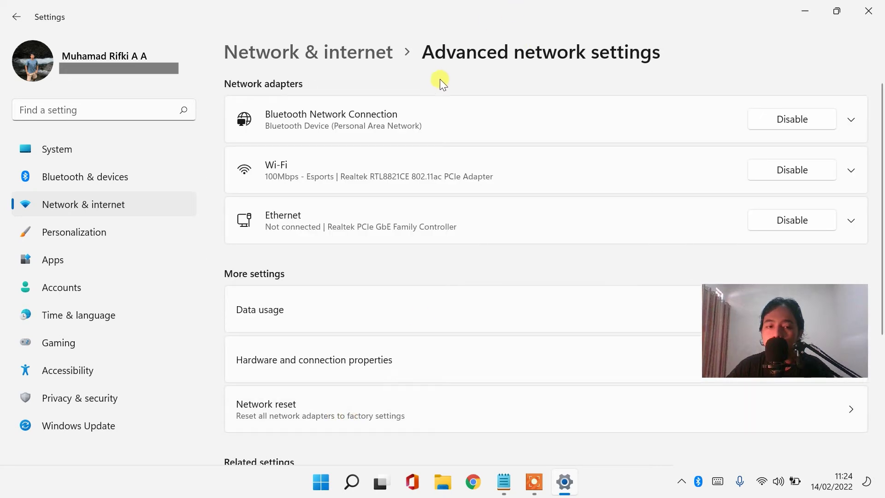
pyautogui.scroll(-3, 440, 90)
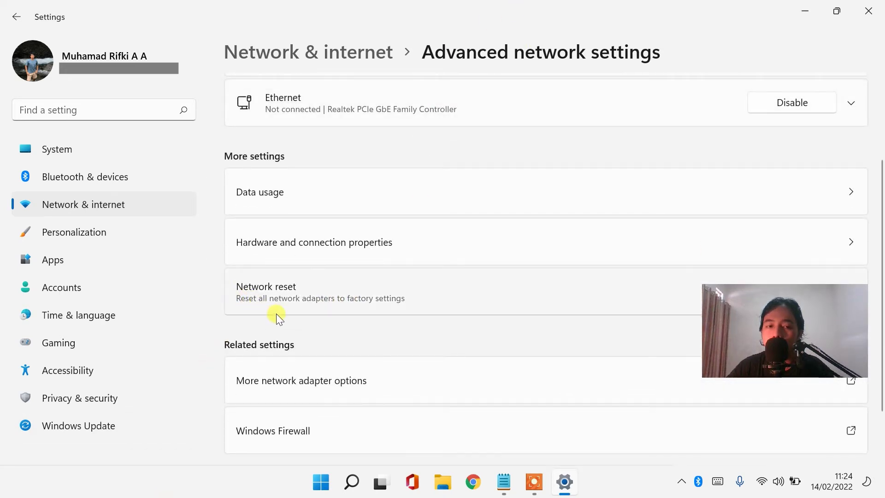
pyautogui.click(318, 298)
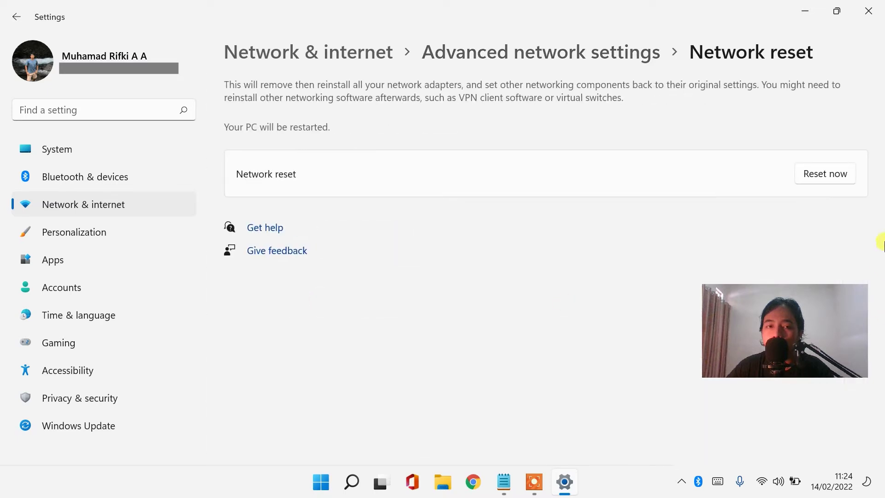
# Try to start the network reset and close the Settings window
pyautogui.click(825, 174)
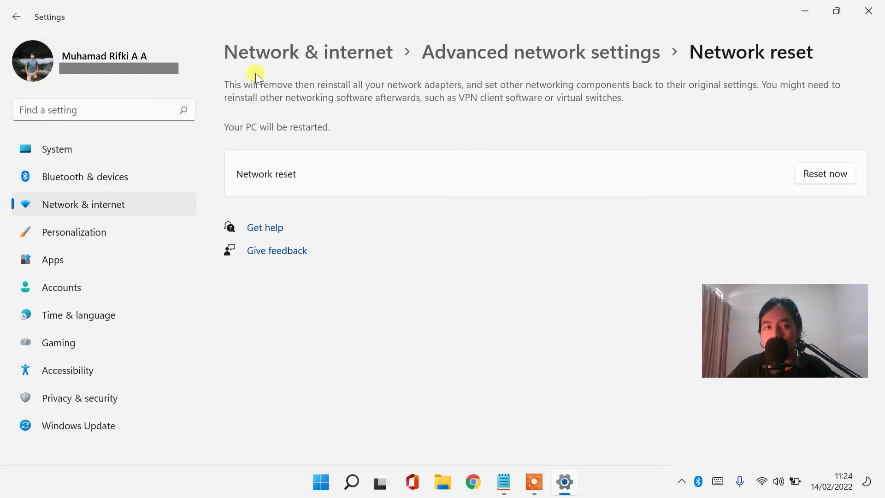
pyautogui.click(879, 4)
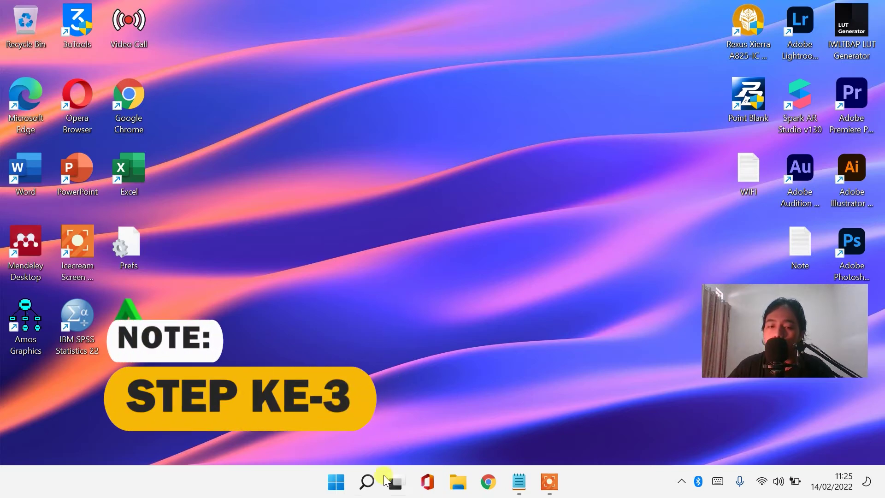
# Search Windows for "con", open Control Panel, and set its view to Category
pyautogui.click(367, 481)
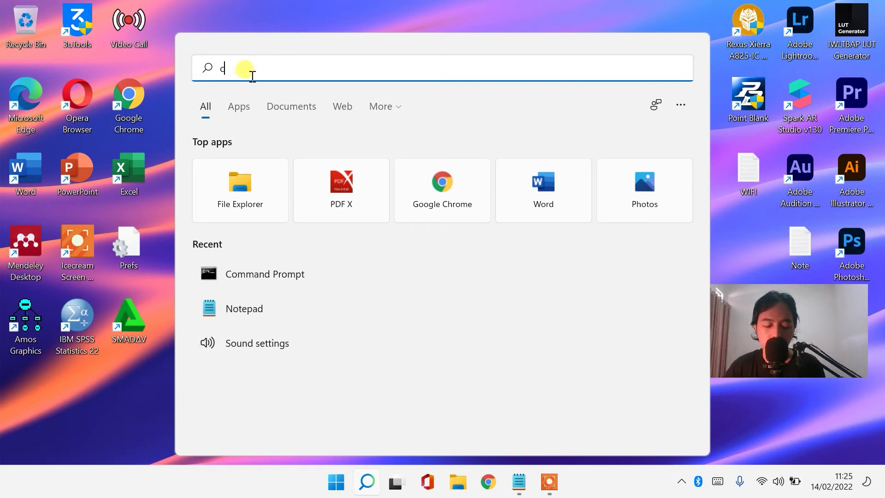
pyautogui.write('con')
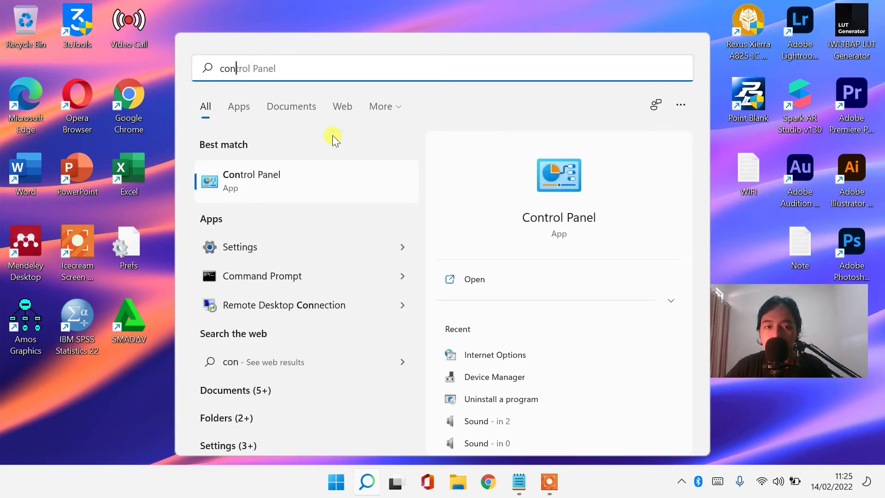
pyautogui.click(252, 184)
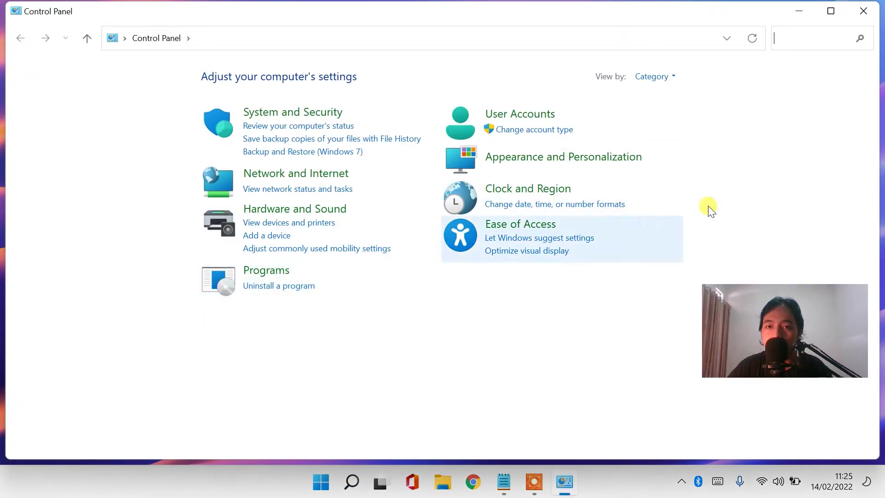
pyautogui.click(654, 76)
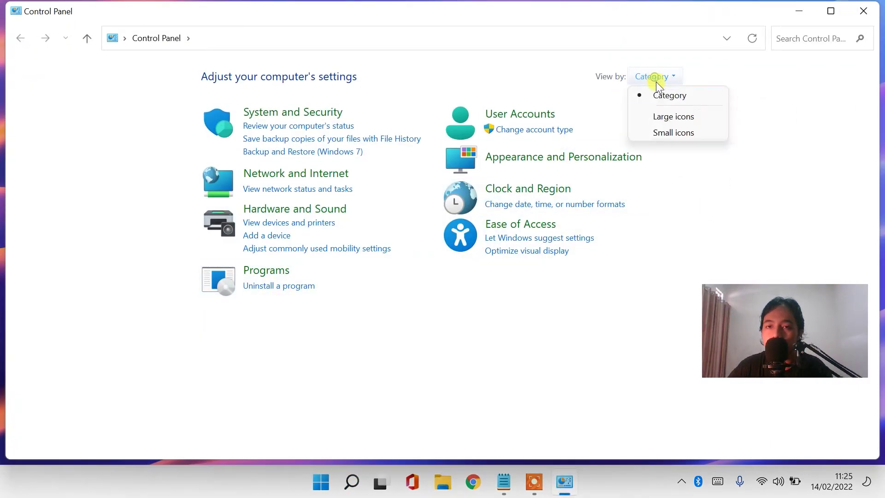
pyautogui.click(664, 97)
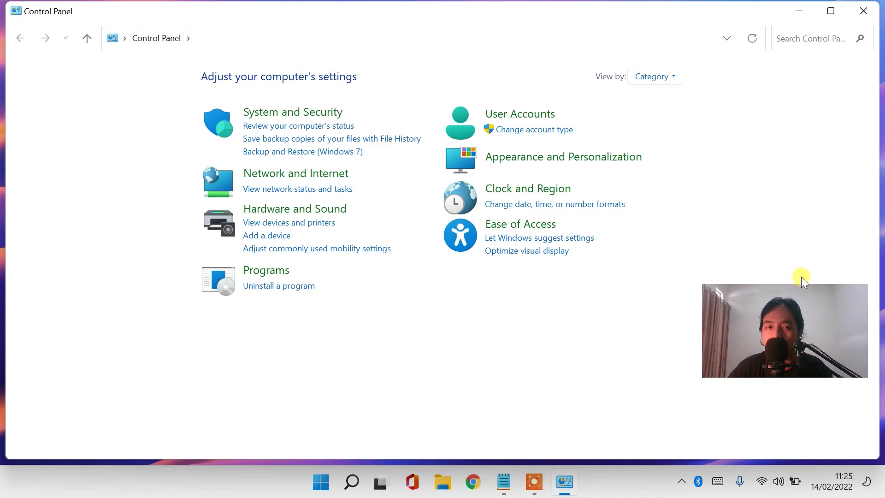
# Open the Local Area Network (LAN) settings from the connection settings of Internet Options under Network and Internet
pyautogui.click(299, 175)
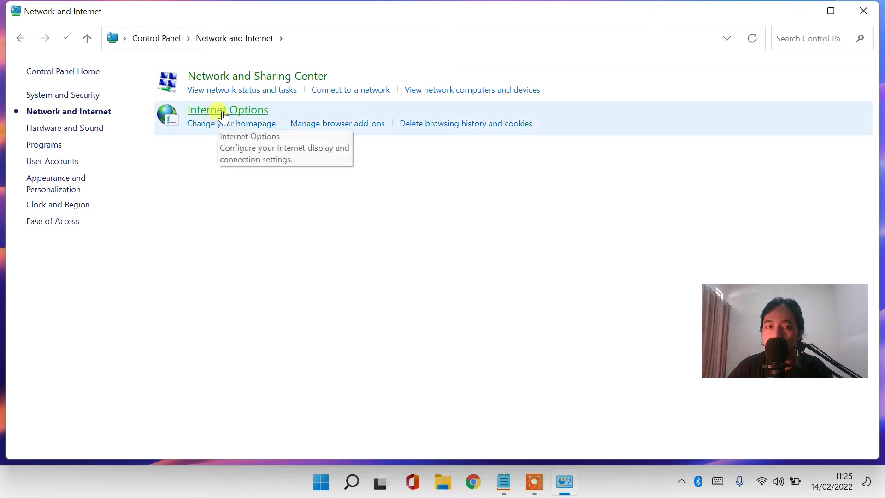
pyautogui.click(223, 113)
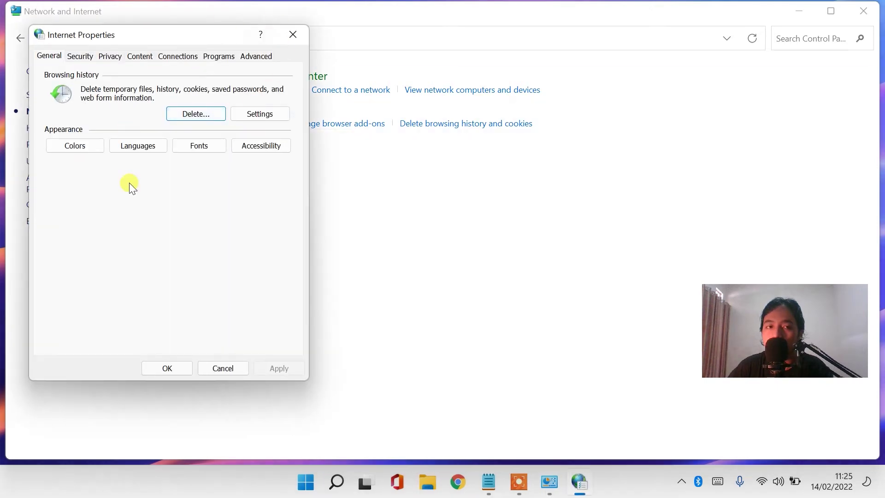
pyautogui.click(183, 57)
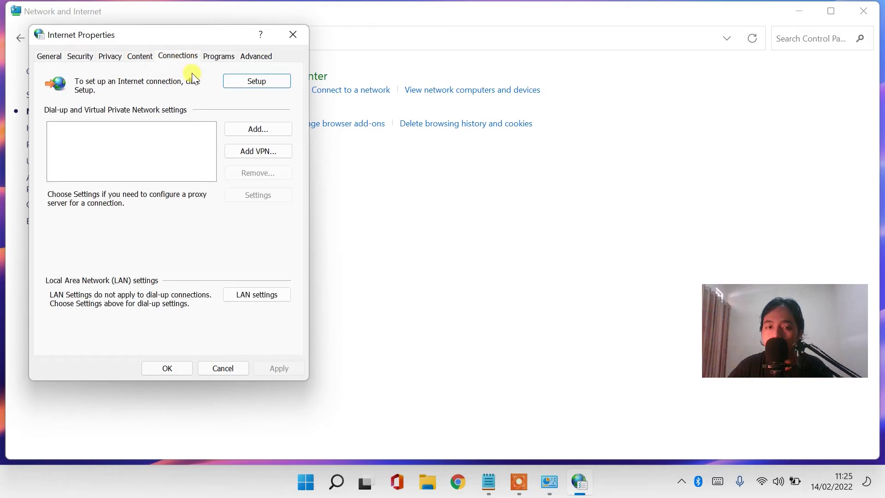
pyautogui.click(253, 294)
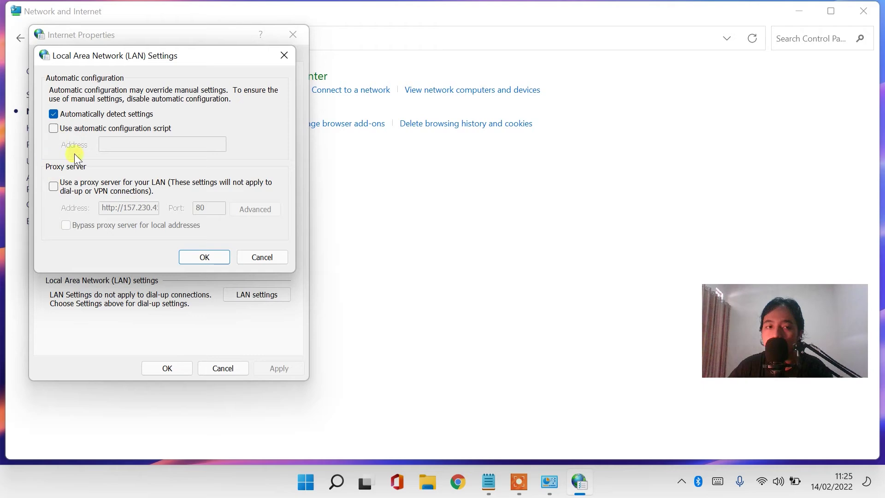
# Confirm the LAN settings with only automatic detection enabled, accept Internet Properties, and close Control Panel
pyautogui.click(204, 257)
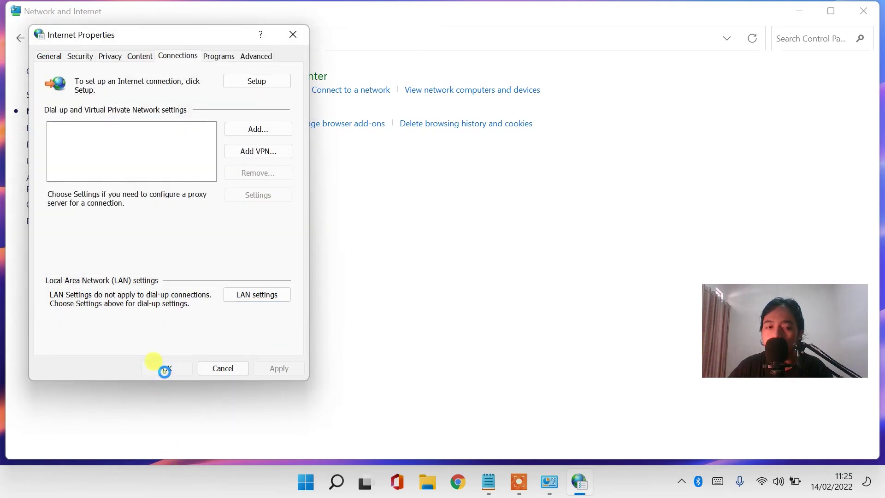
pyautogui.click(166, 370)
pyautogui.click(858, 9)
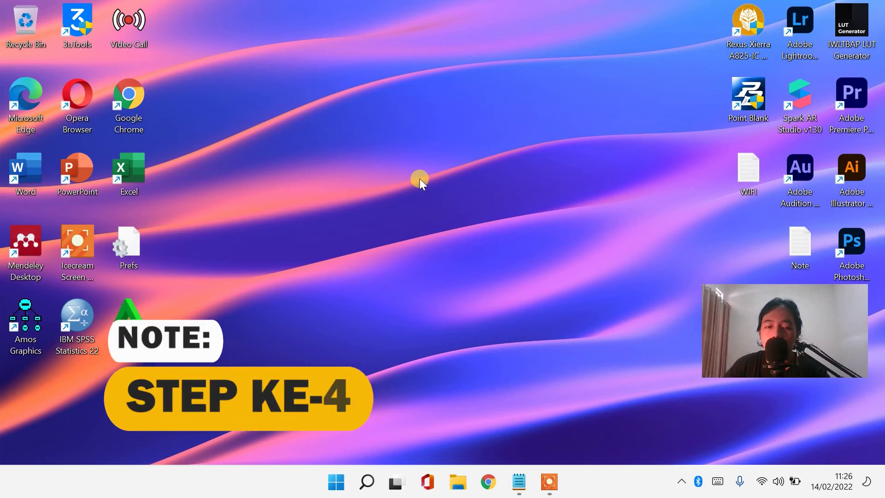
# Search Windows for "wind" and open the Windows Update settings
pyautogui.click(367, 480)
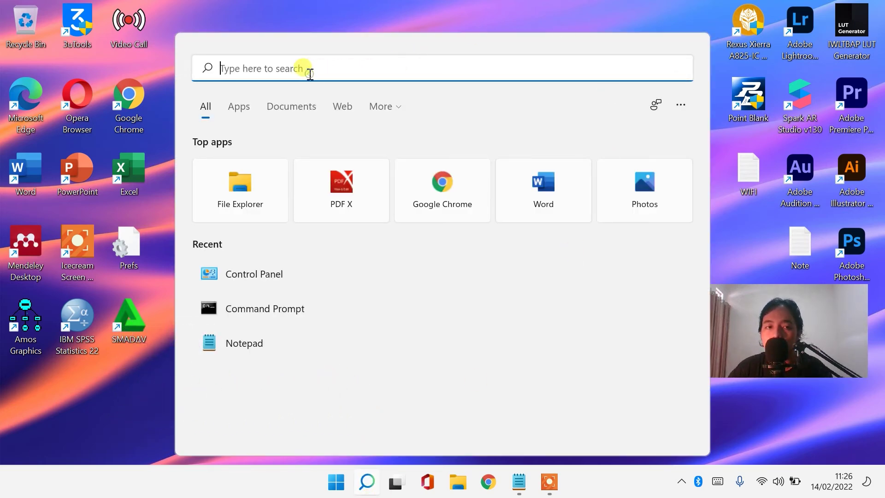
pyautogui.write('wind')
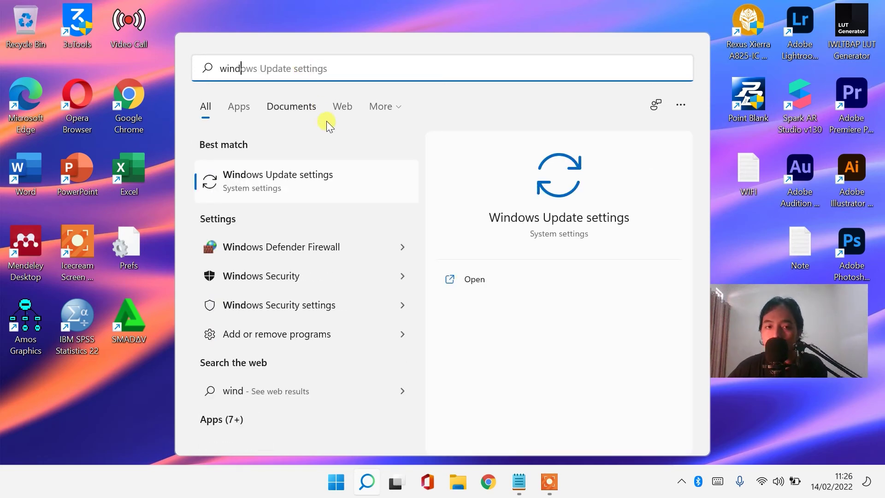
pyautogui.click(272, 186)
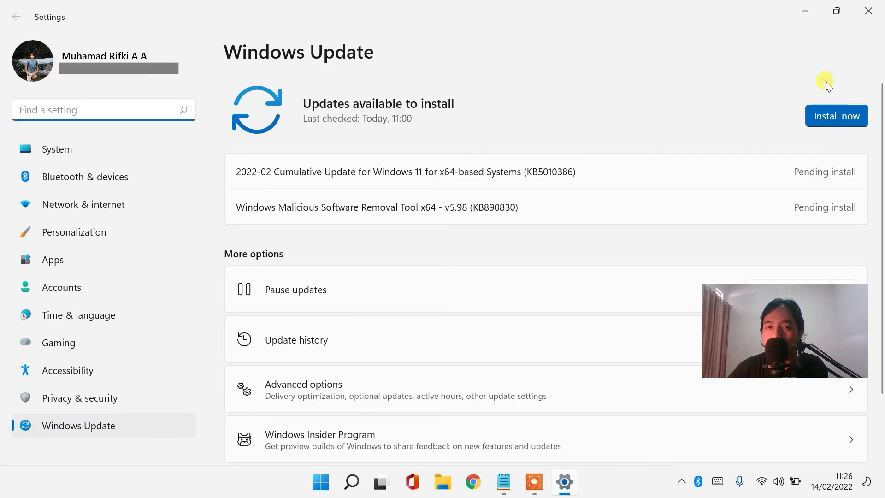